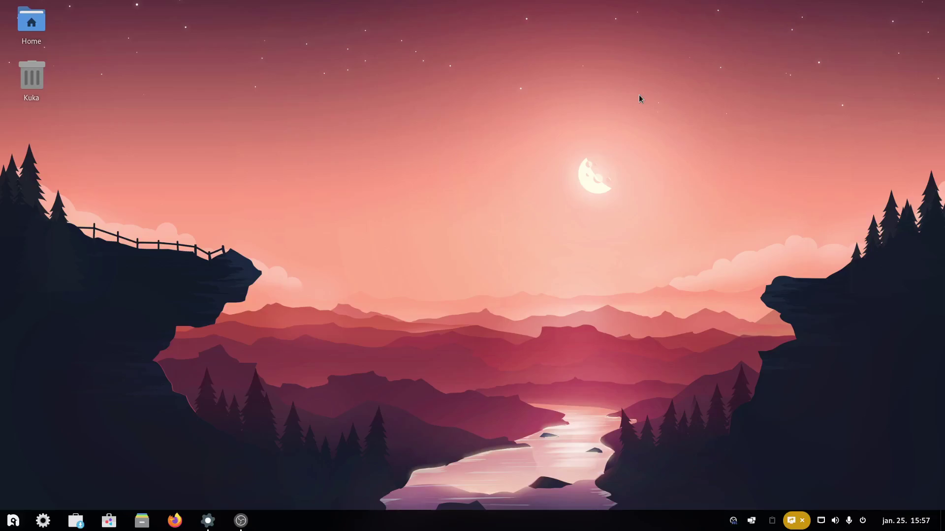
Step: Show the Nobara Welcome window, minimize it, and view the Activities overview of open windows before returning to the desktop
mouse_move(207, 524)
left_click(207, 522)
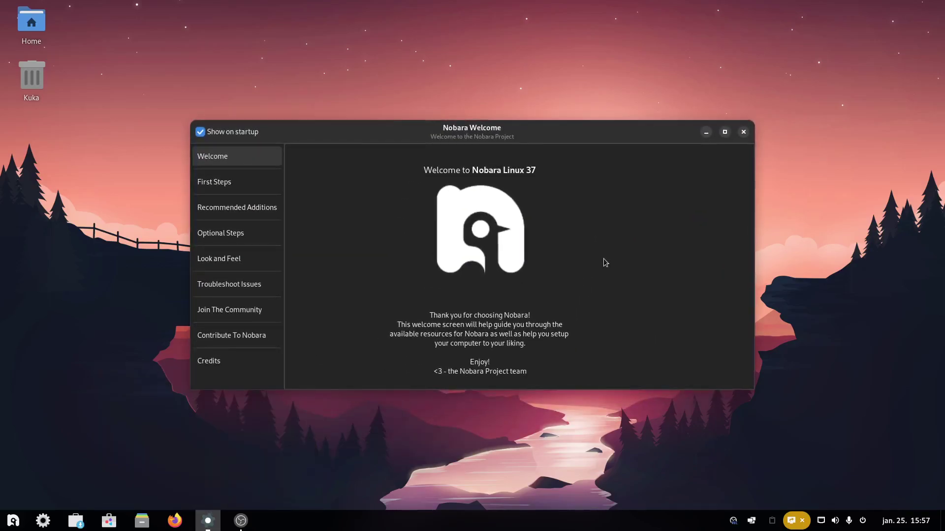
left_click(705, 132)
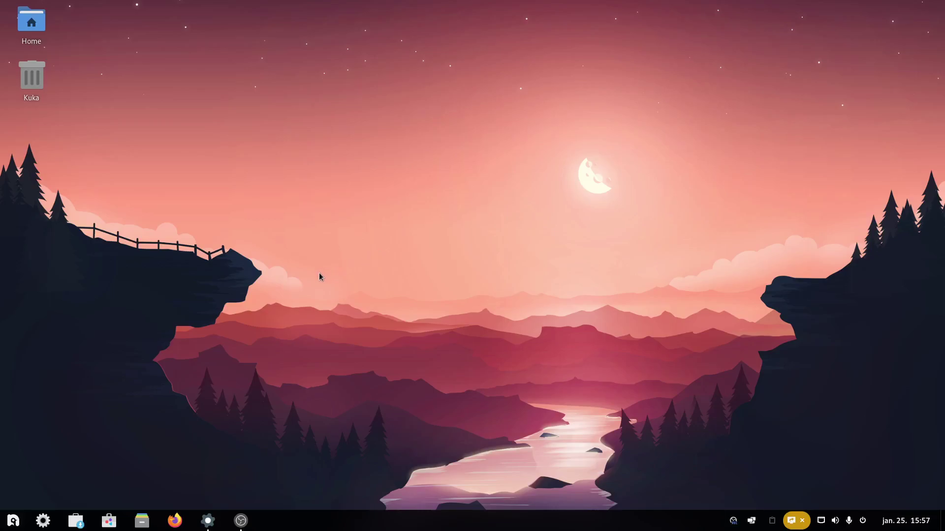
mouse_move(1, 1)
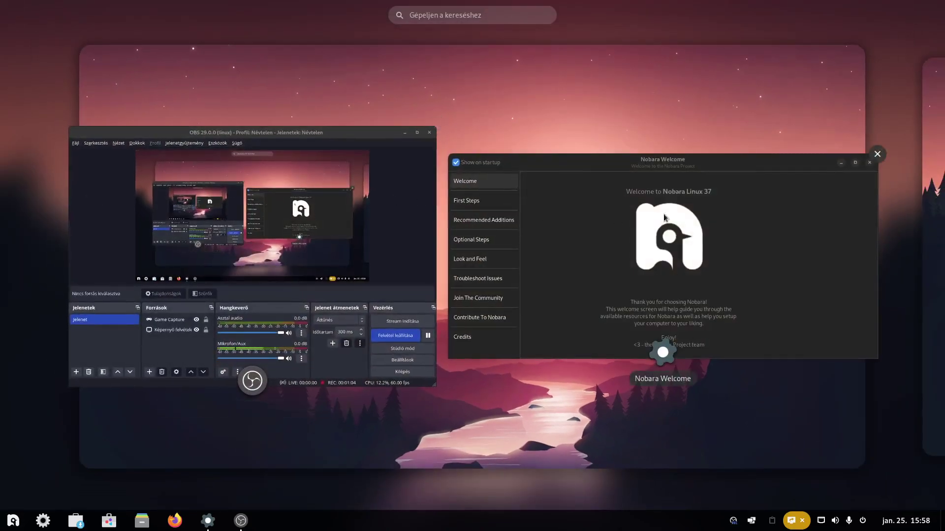
left_click(595, 123)
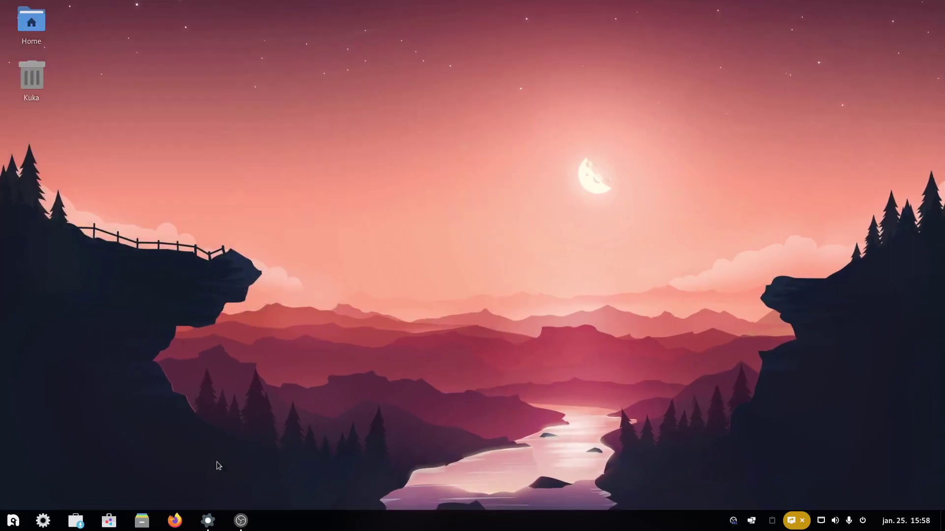
Step: Review the First Steps, Recommended Additions and Optional Steps pages of Nobara Welcome, and minimize the window
left_click(208, 521)
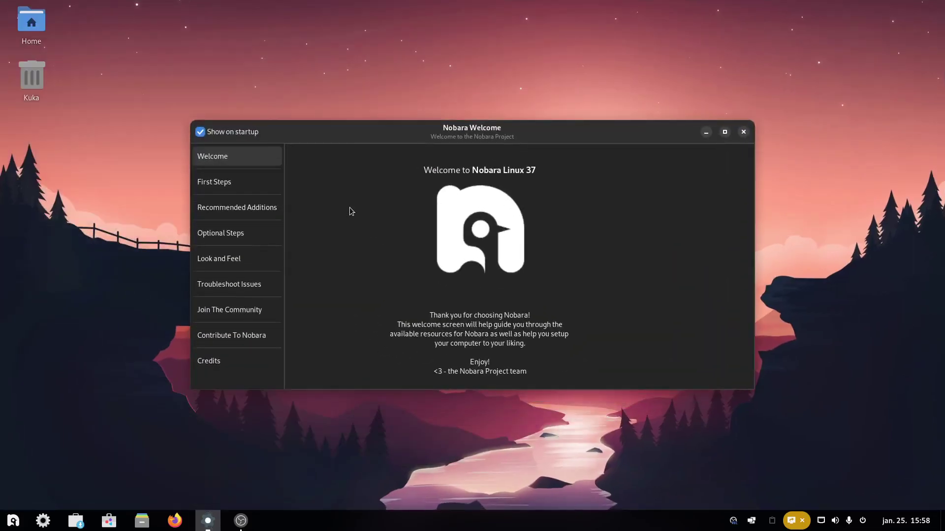
left_click(243, 187)
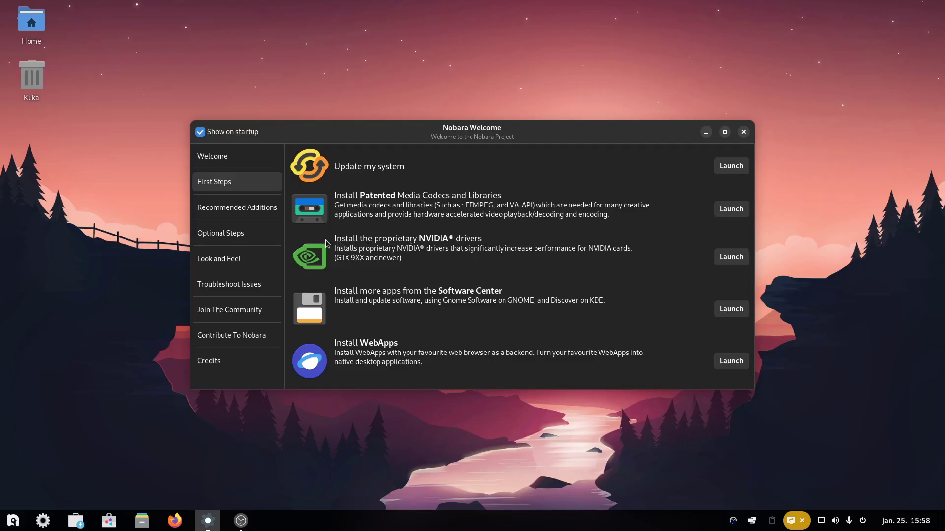
left_click(239, 209)
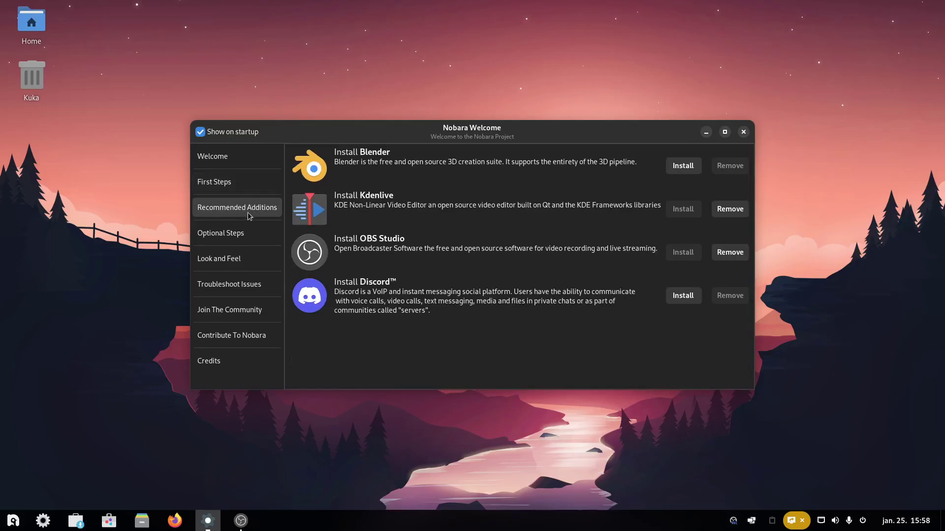
left_click(211, 235)
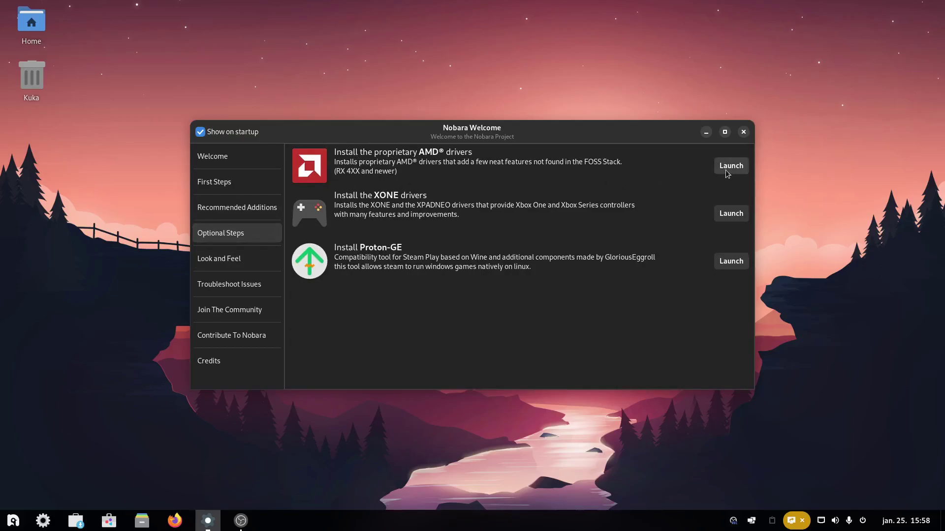
left_click(213, 211)
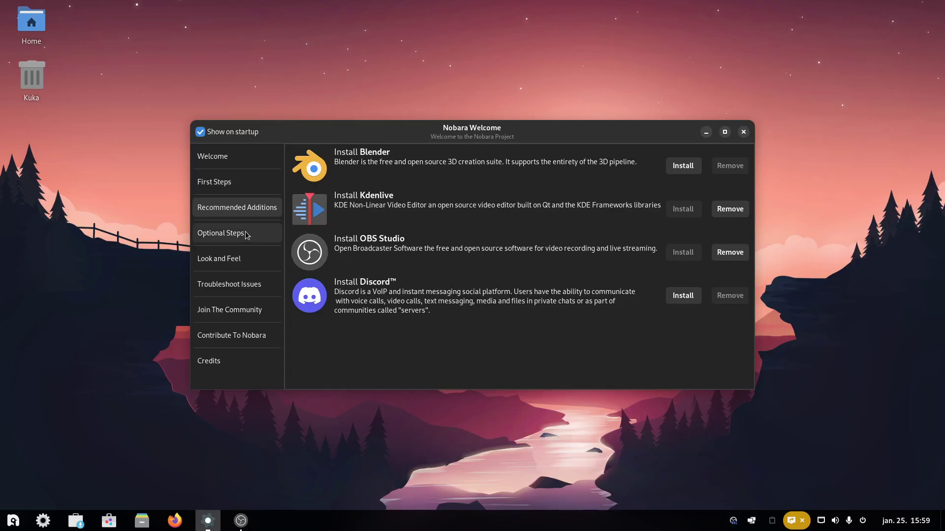
left_click(706, 132)
Step: Find the terminal through the application search and open a new terminal window
key("super")
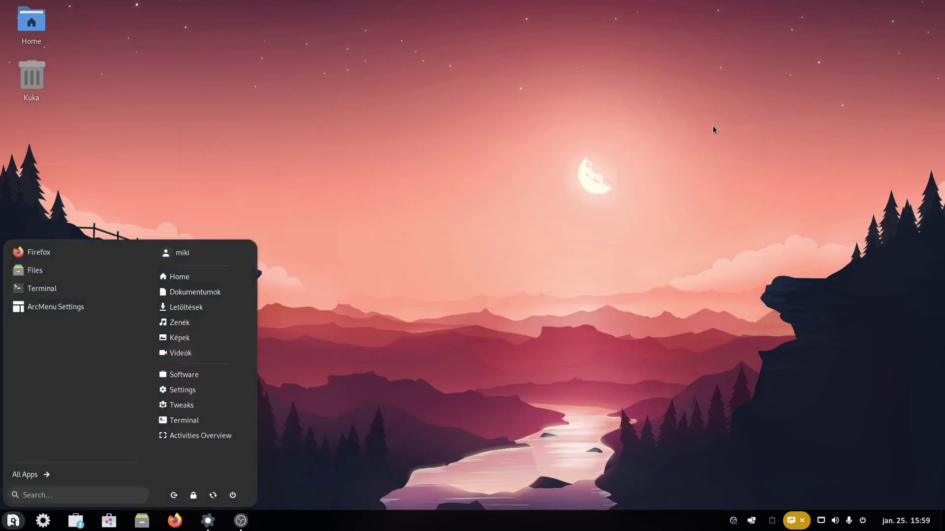
type("t")
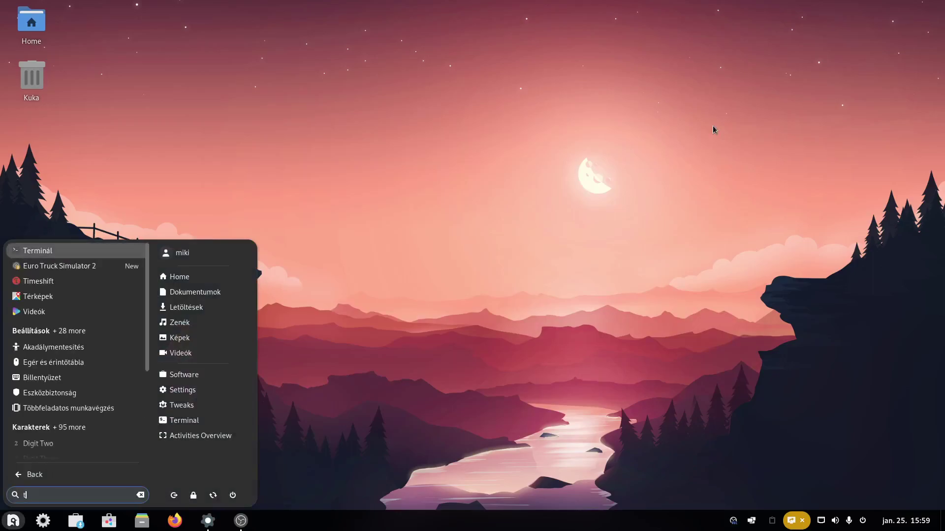
key("Return")
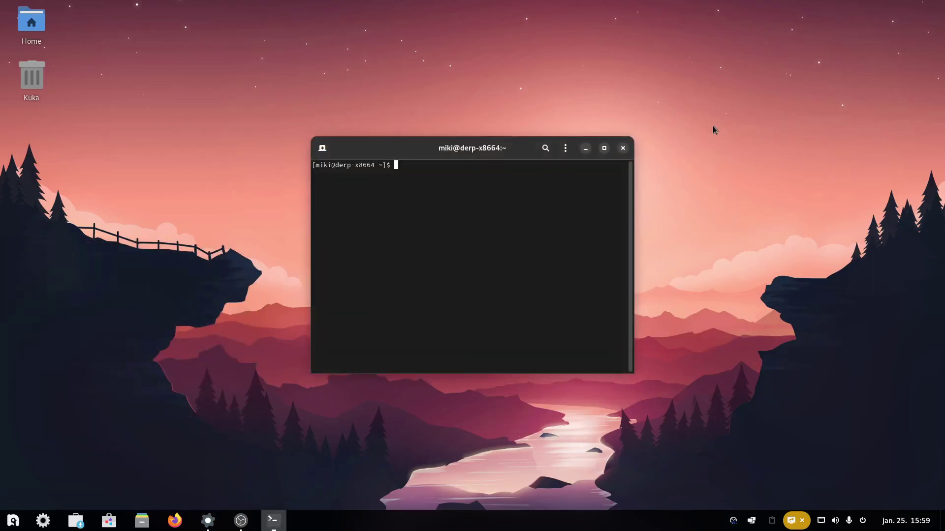
Step: Run htop to view the processor, memory and process usage, and close the terminal while it is running
type("dnf install htop")
key("ctrl+u")
type("htop")
key("Return")
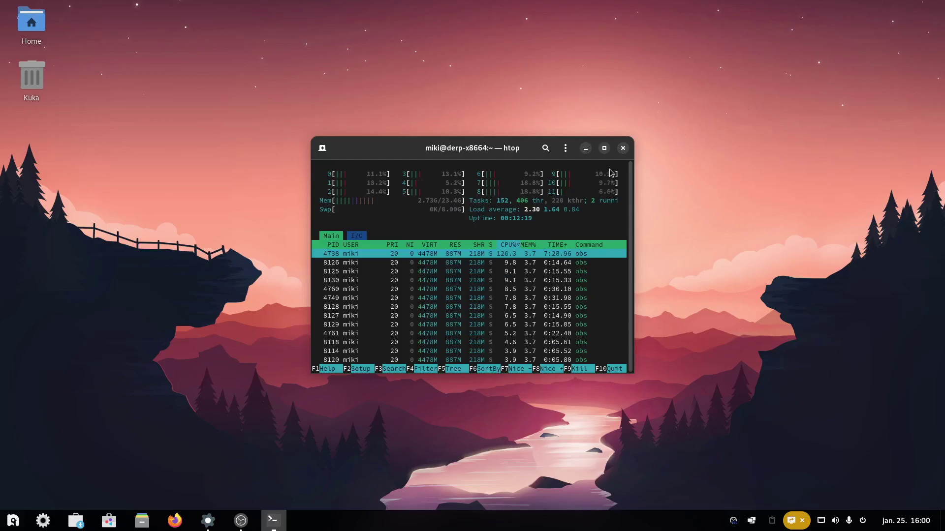
left_click(623, 148)
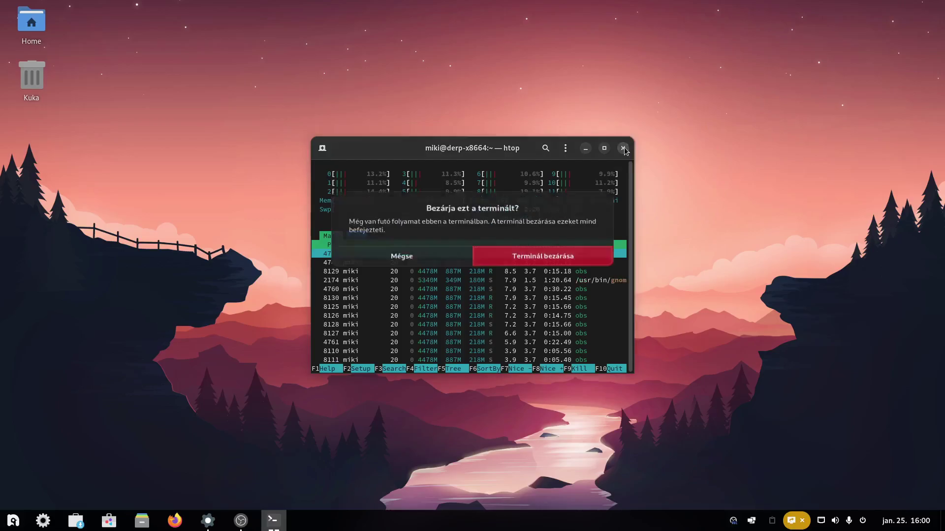
left_click(542, 256)
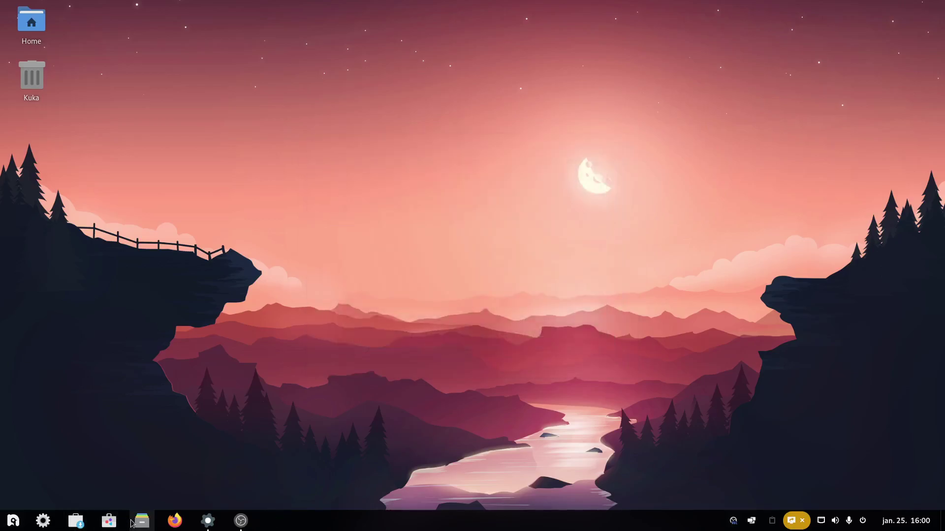
Step: Show the application launcher menu, dismiss it, and launch the Nobara Package Manager
left_click(19, 527)
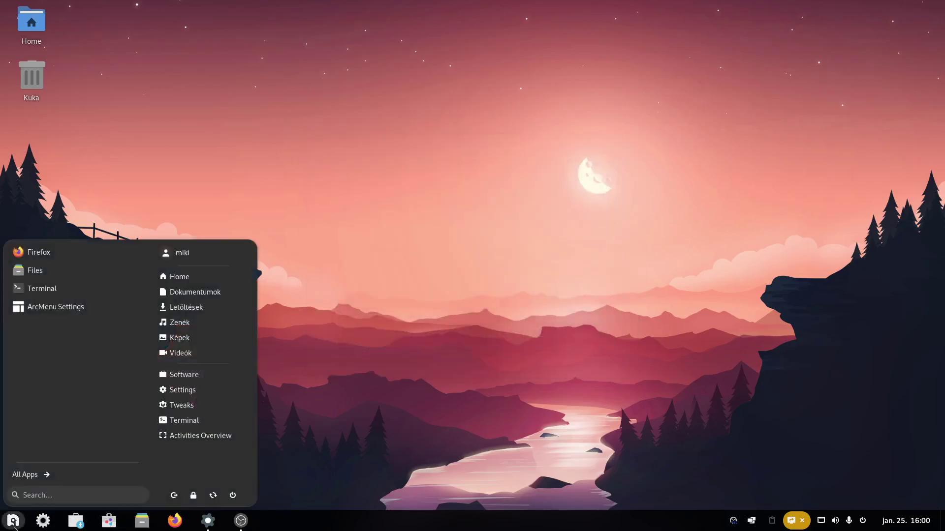
left_click(110, 521)
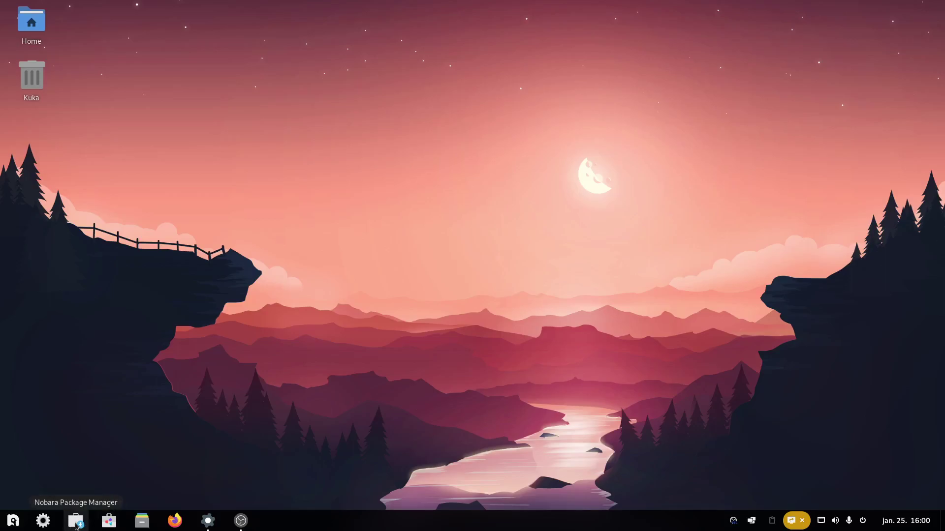
left_click(76, 523)
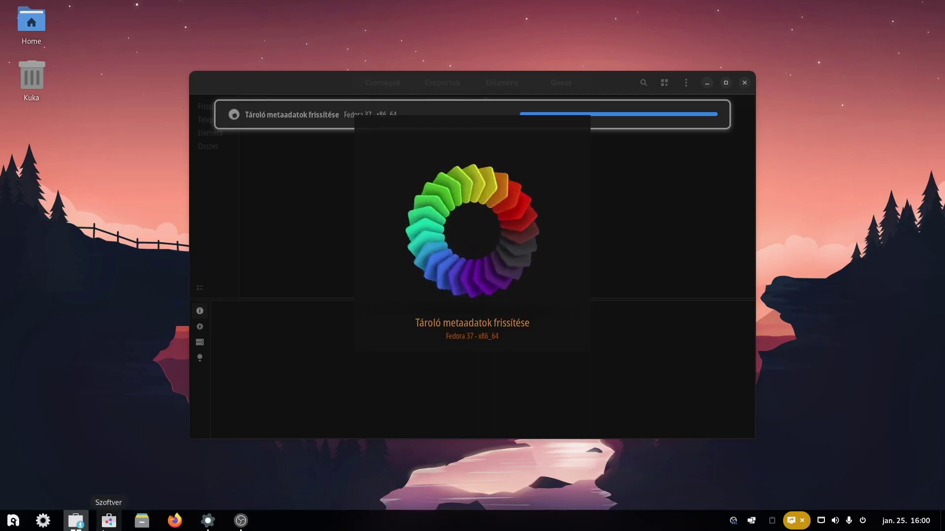
Step: Open the Software store, browse the categories, editor's choices and new releases on its Explore page, and close it
left_click(104, 528)
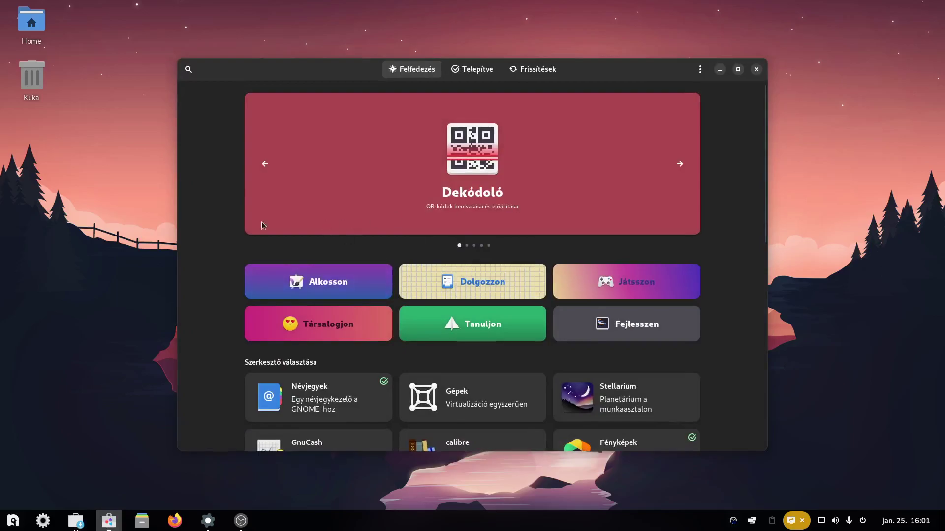
scroll(500, 342, "down", 2)
scroll(500, 341, "down", 10)
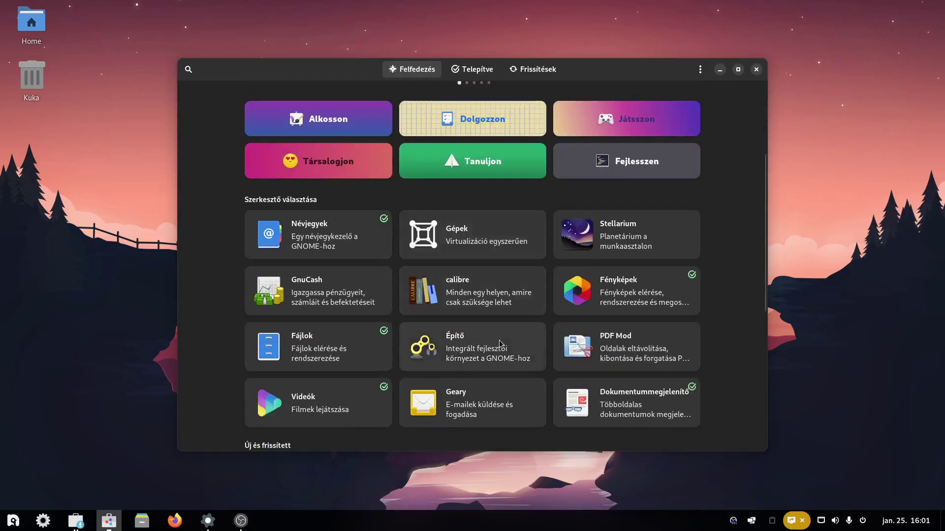
scroll(500, 343, "down", 7)
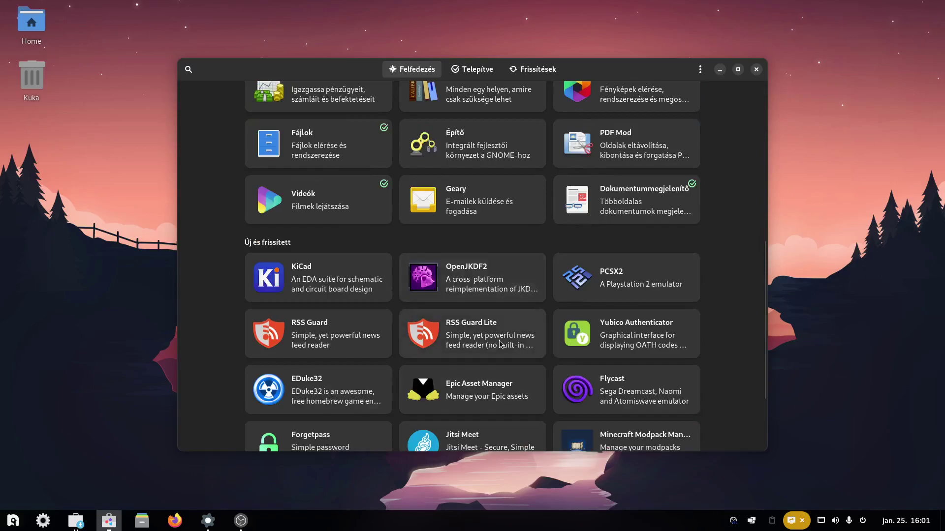
scroll(500, 343, "up", 7)
scroll(500, 343, "up", 11)
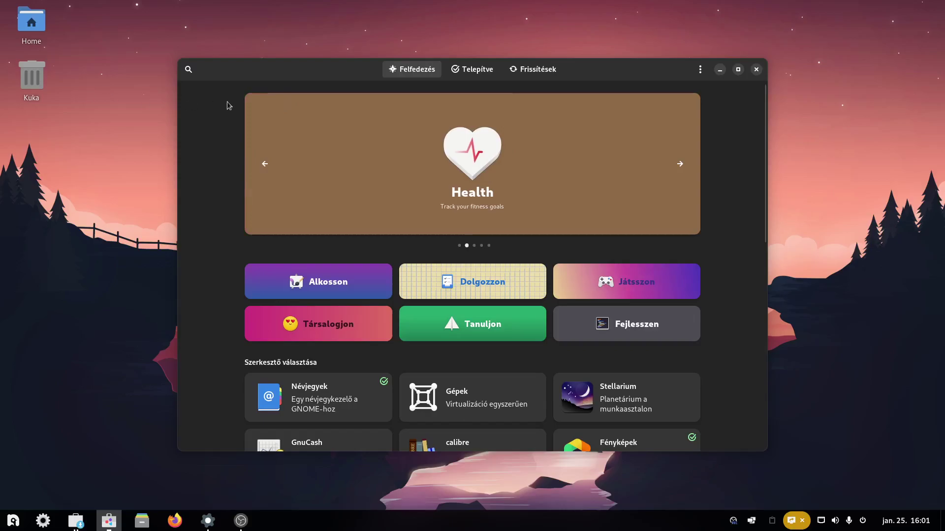
left_click(755, 70)
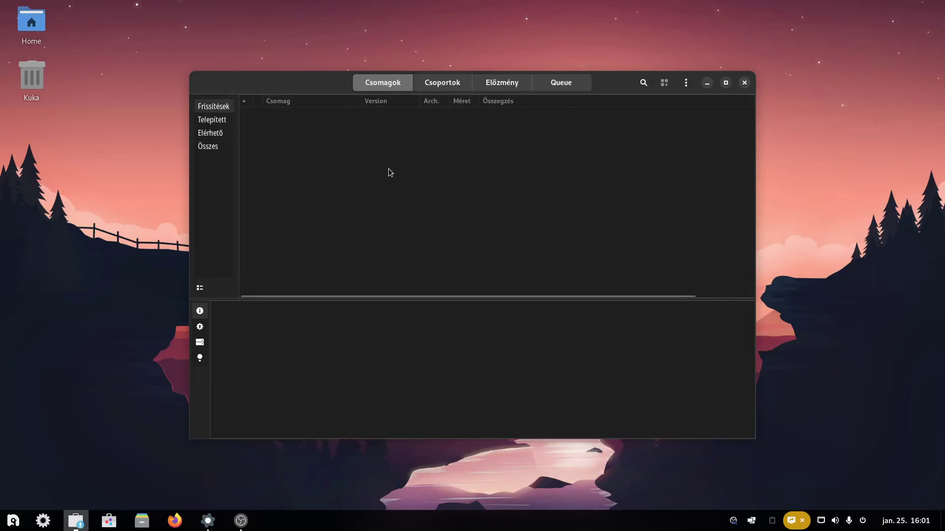
Step: List the installed and the available packages in the Nobara Package Manager, and close it
left_click(202, 123)
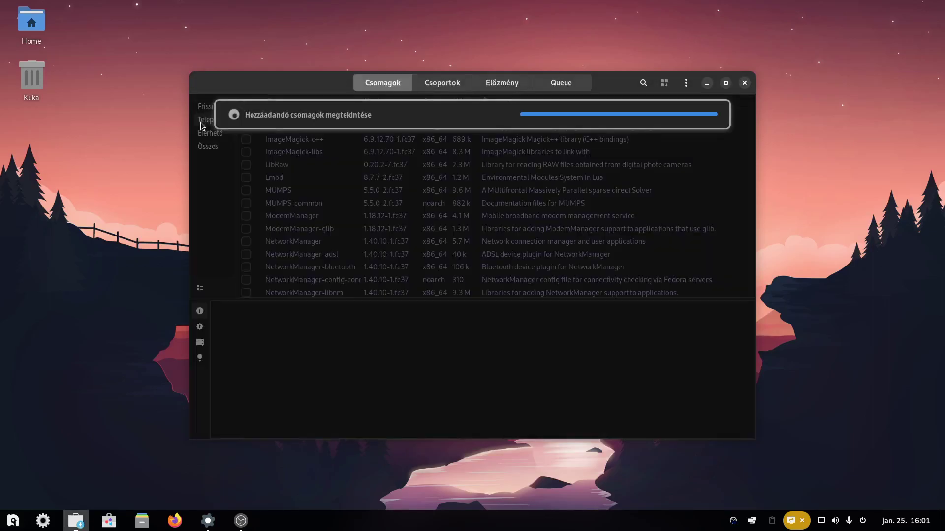
left_click(213, 133)
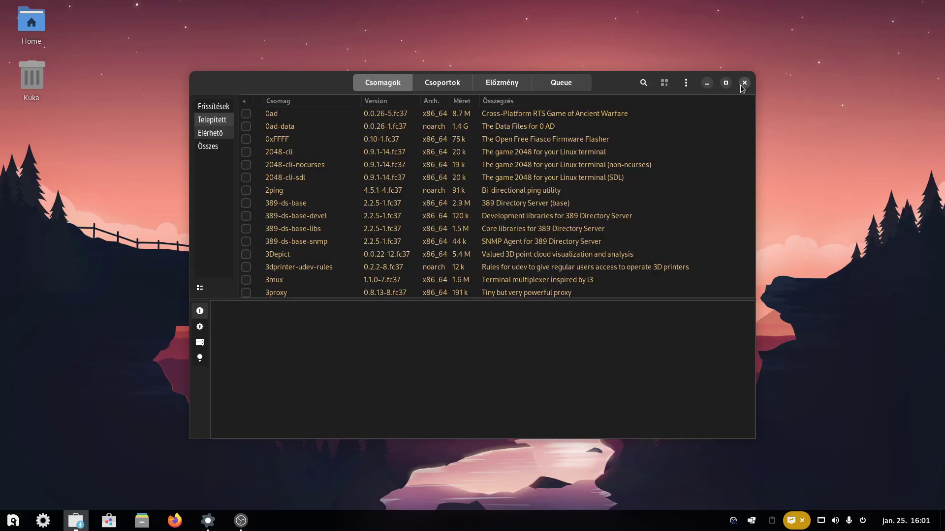
left_click(743, 84)
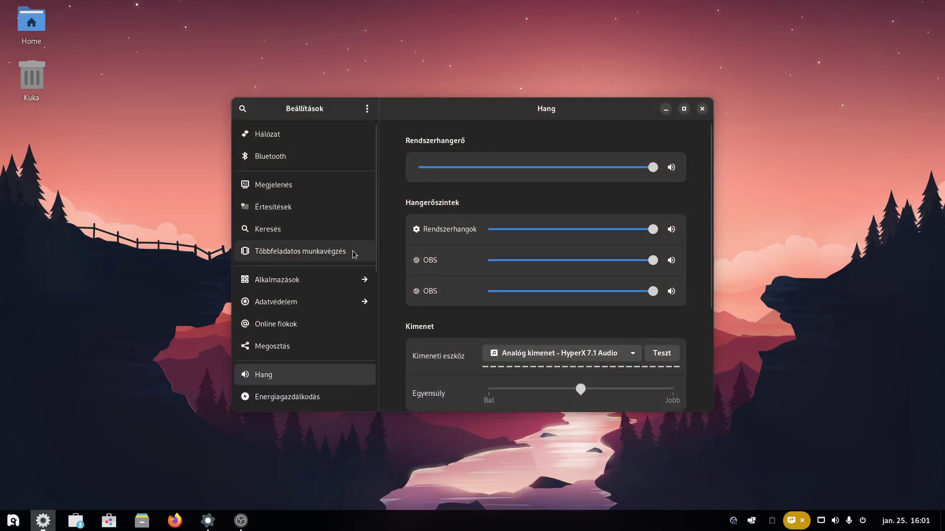
Step: Review the hardware and operating system details on the About page (Névjegy) of the system settings, and close the settings
scroll(271, 178, "down", 5)
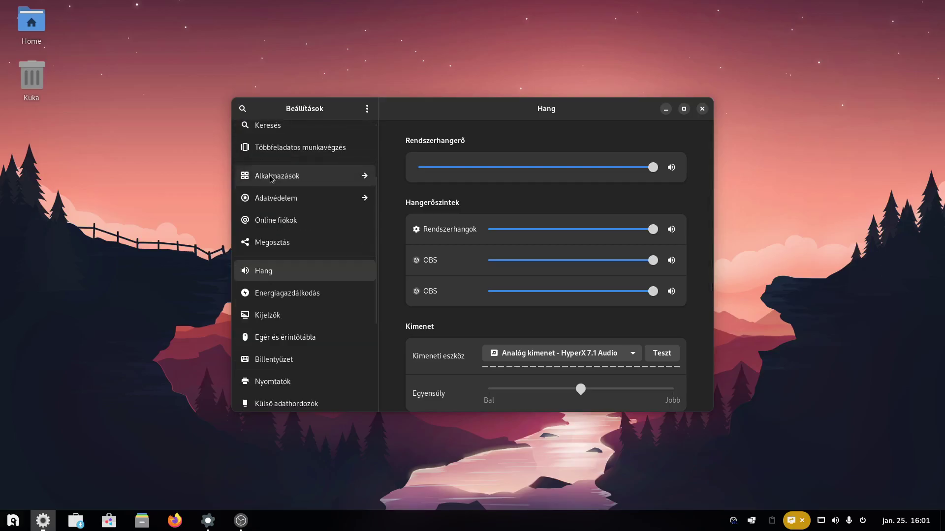
scroll(271, 178, "down", 3)
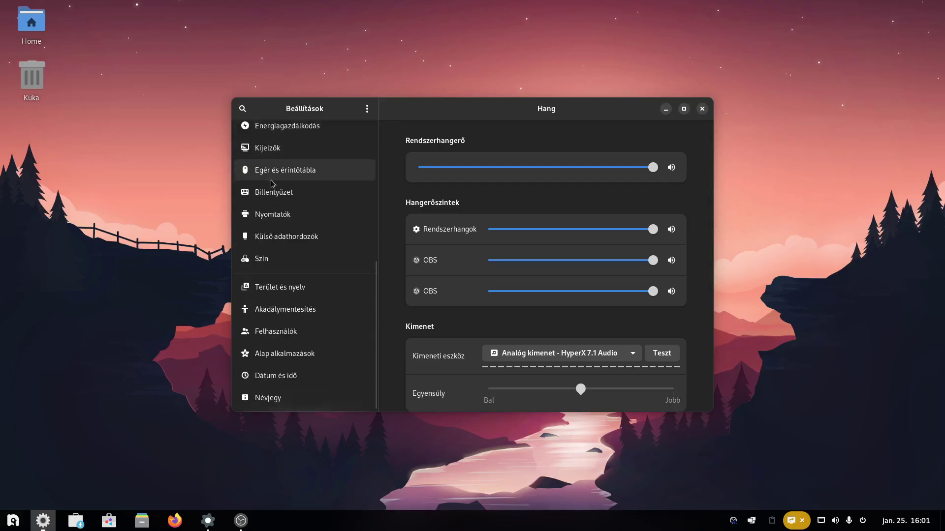
left_click(309, 407)
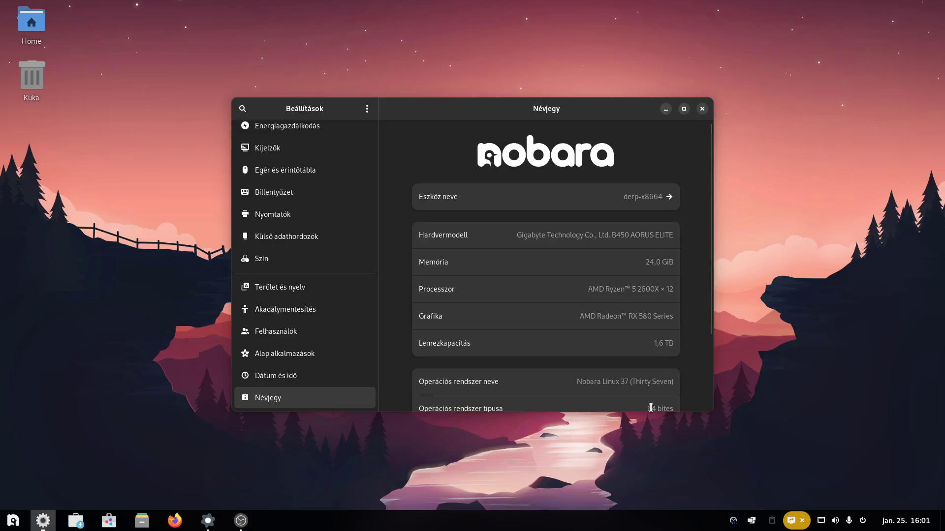
scroll(588, 340, "down", 4)
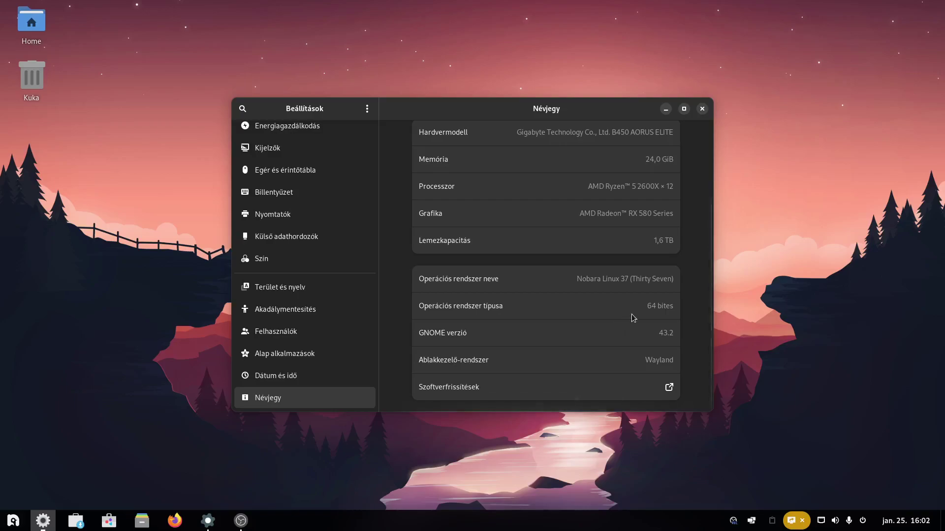
left_click(702, 108)
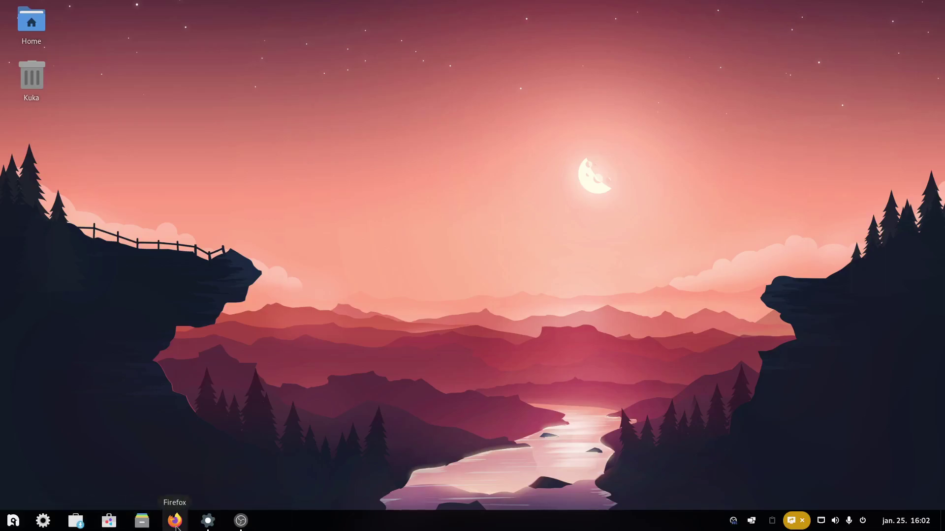
Step: Switch to OBS by bringing its running window to the front
mouse_move(207, 529)
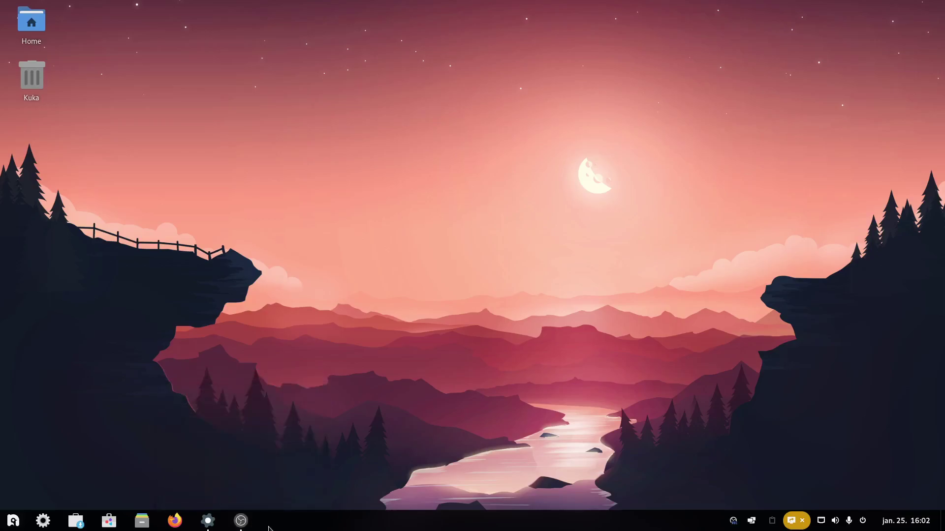
mouse_move(246, 521)
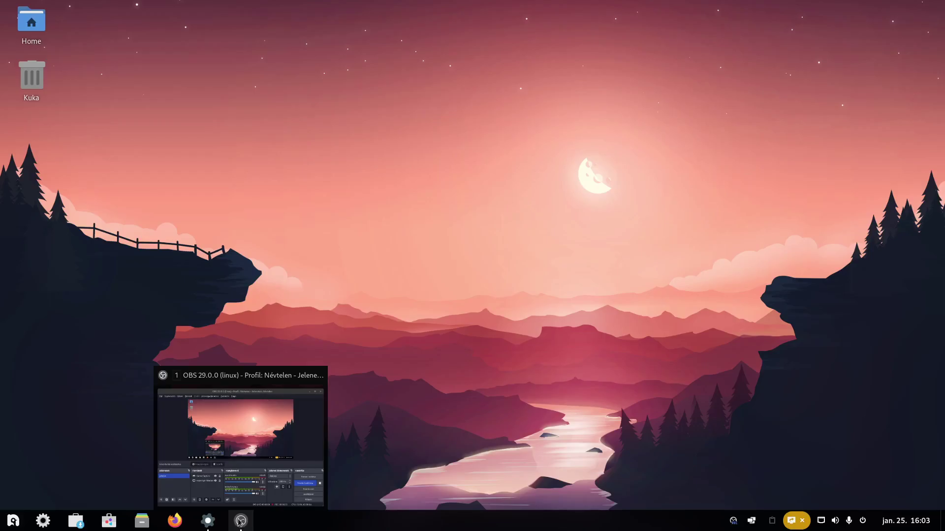
left_click(240, 523)
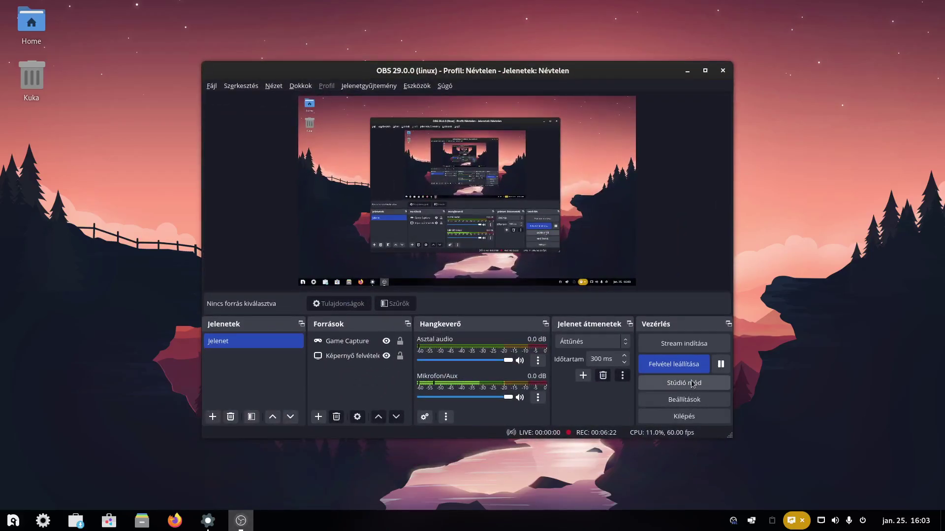